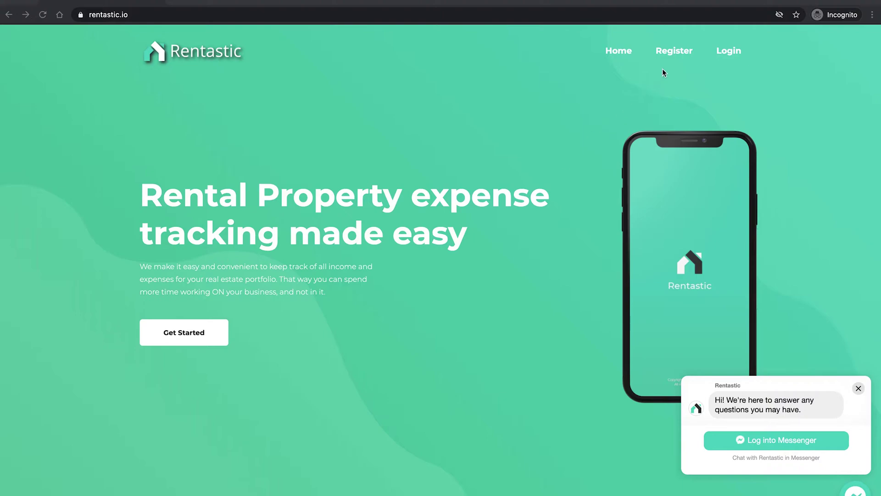
# - Register a new Rentastic account with a name, an e-mail address and a matching password
pyautogui.click(675, 53)
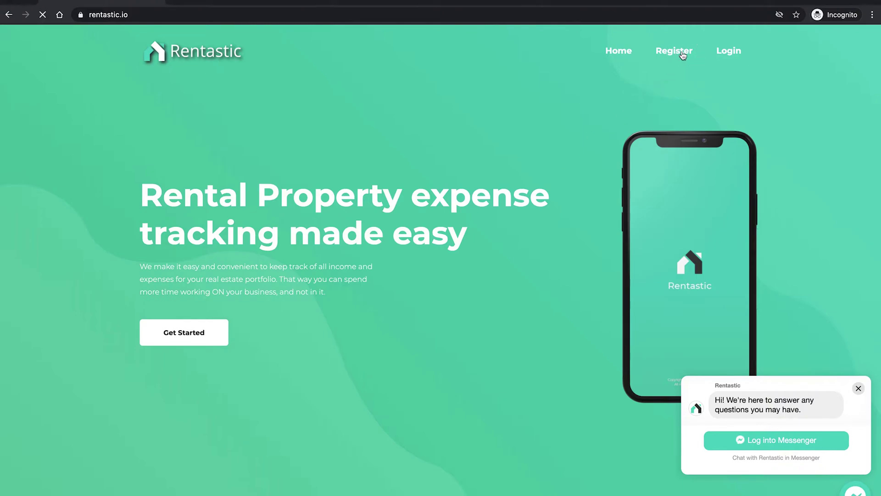
pyautogui.write('Test User')
pyautogui.press('Tab')
pyautogui.write('testuser@gmail.c')
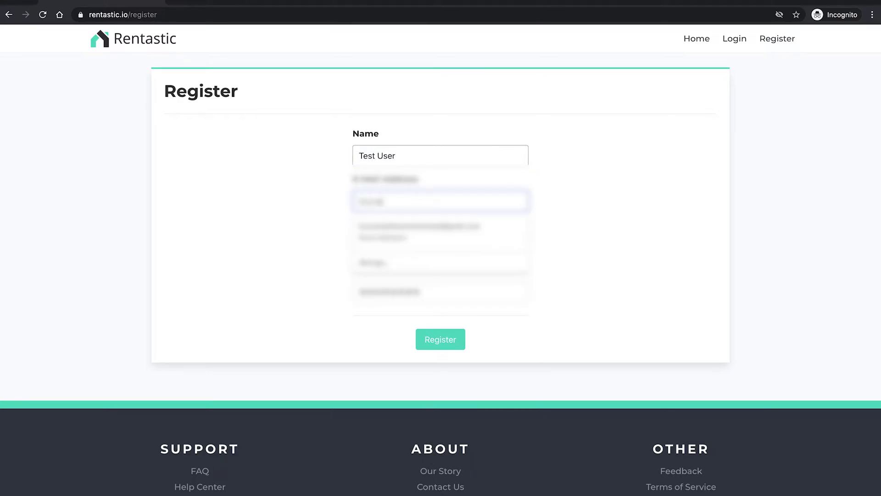
pyautogui.write('om')
pyautogui.press('Tab')
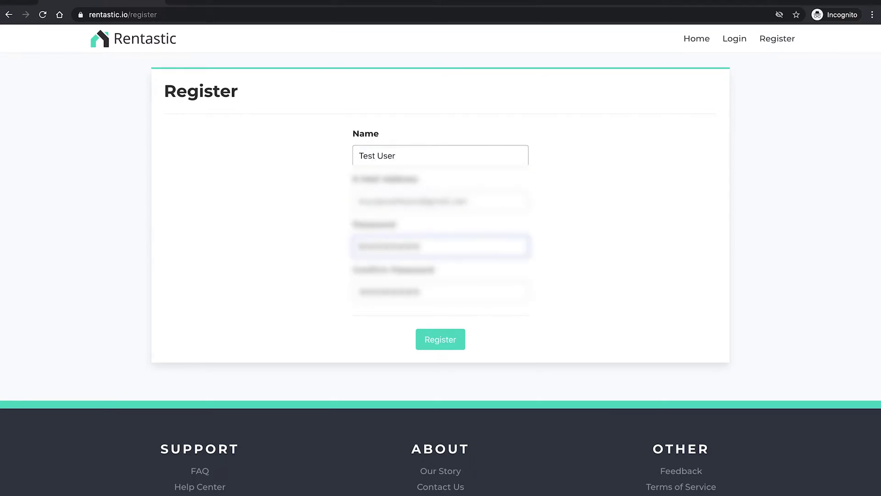
pyautogui.write('password')
pyautogui.press('Tab')
pyautogui.write('passwo')
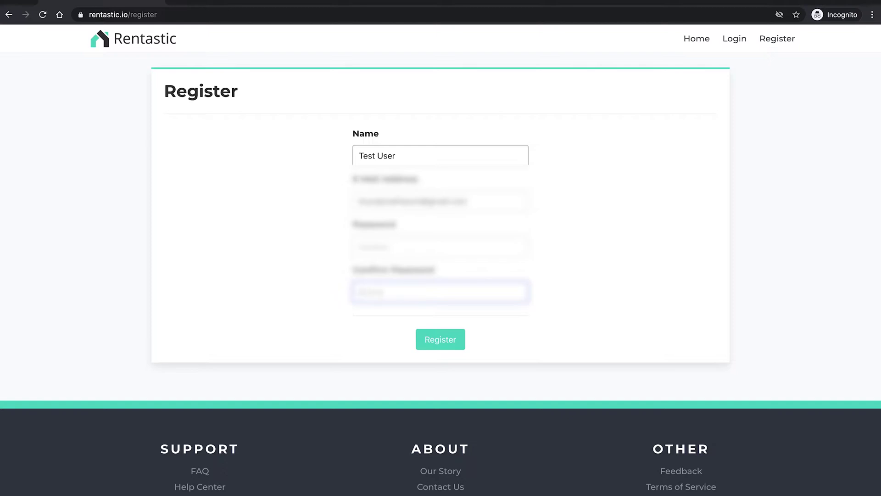
pyautogui.click(439, 342)
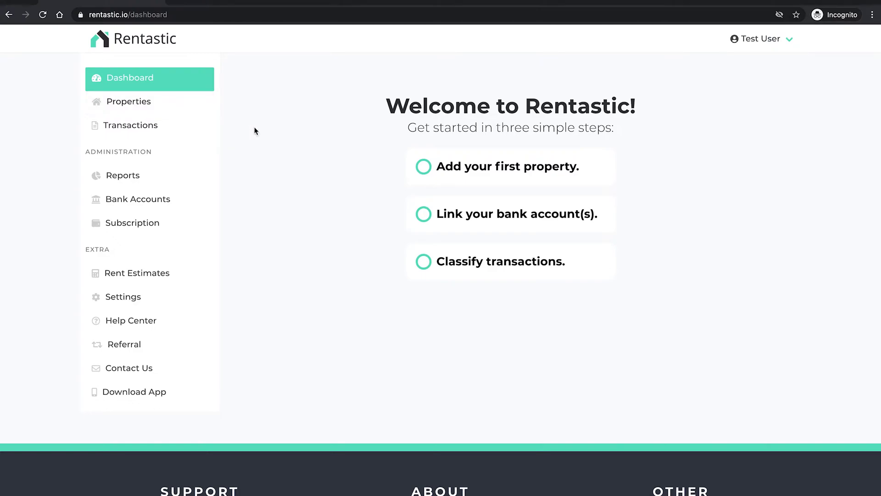
# - Open the Add Property form and upload 1Front_small.jpg as the property image
pyautogui.click(512, 168)
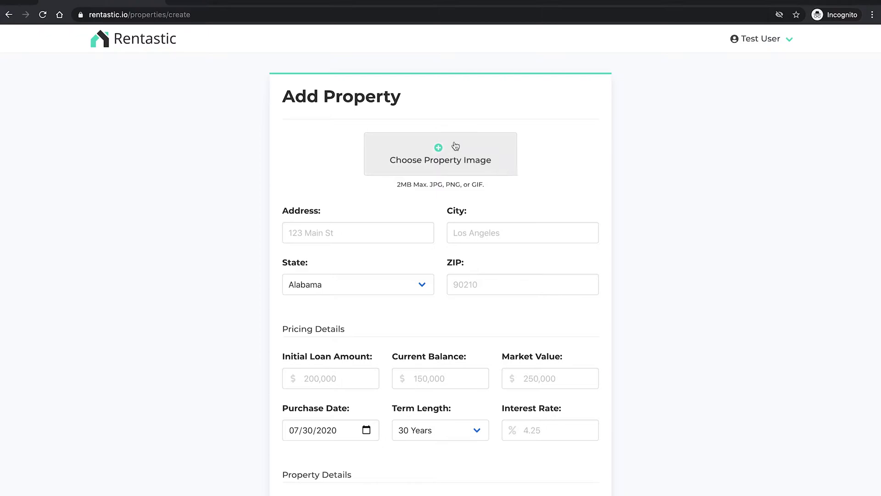
pyautogui.scroll(-6, 138, 340)
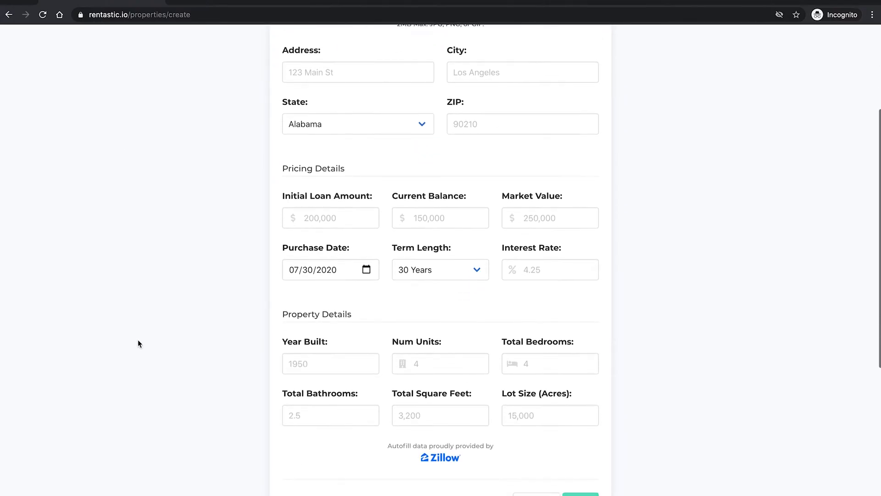
pyautogui.scroll(6, 137, 339)
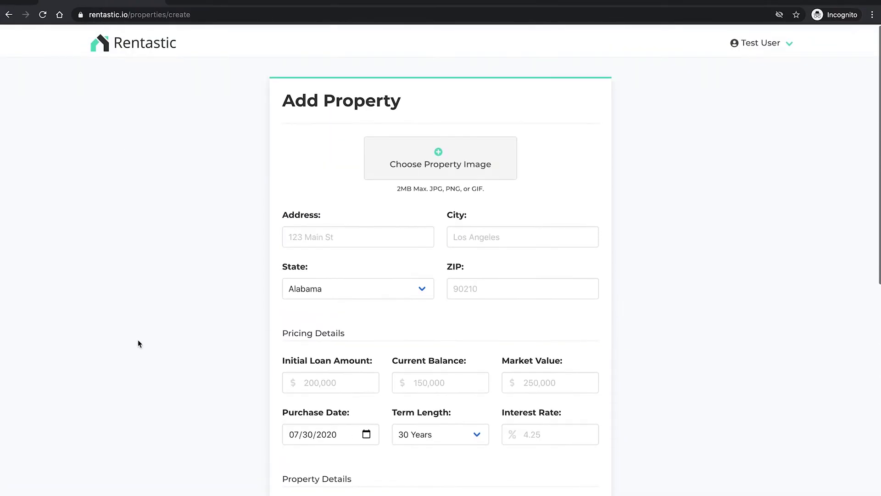
pyautogui.click(432, 166)
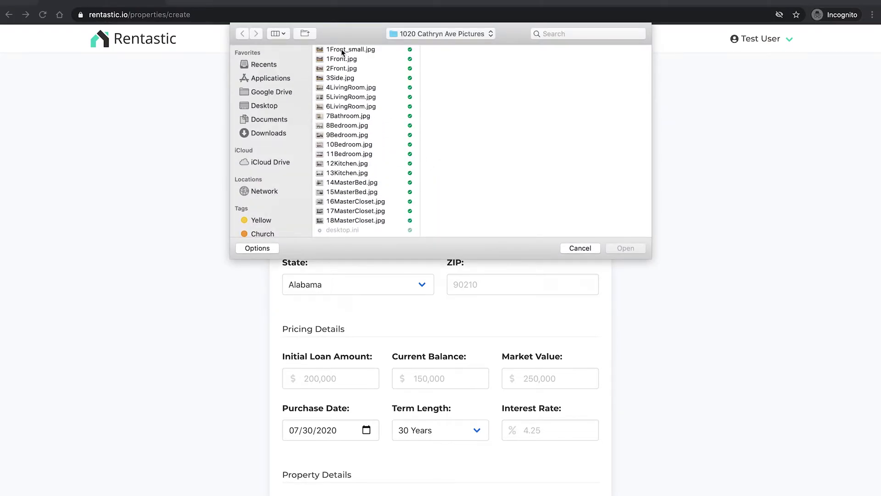
pyautogui.click(342, 50)
pyautogui.doubleClick(341, 49)
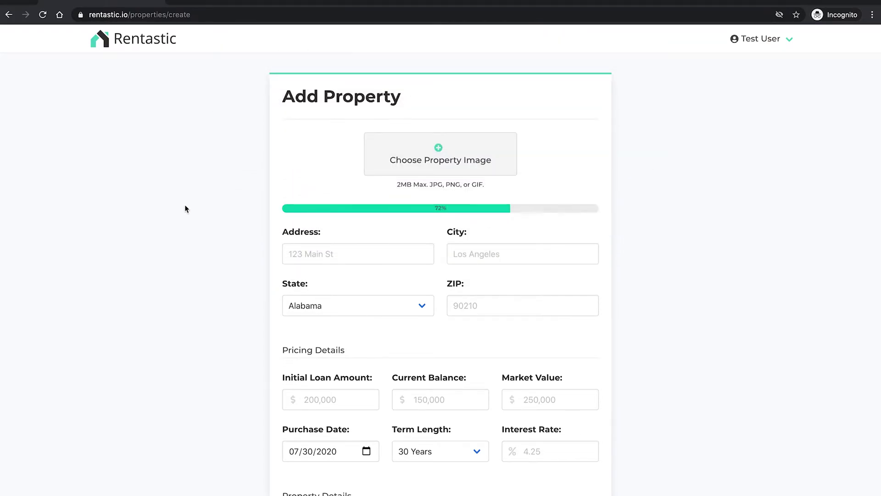
pyautogui.scroll(-3, 178, 257)
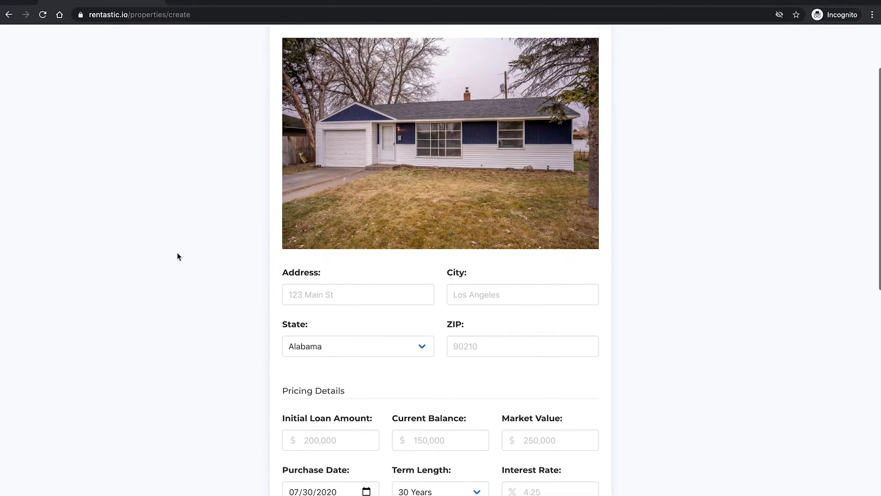
pyautogui.scroll(-2, 177, 256)
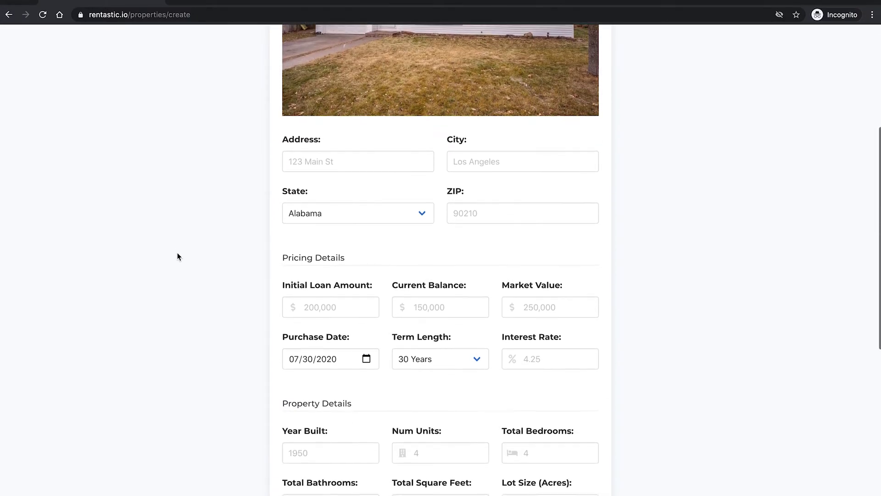
pyautogui.click(293, 162)
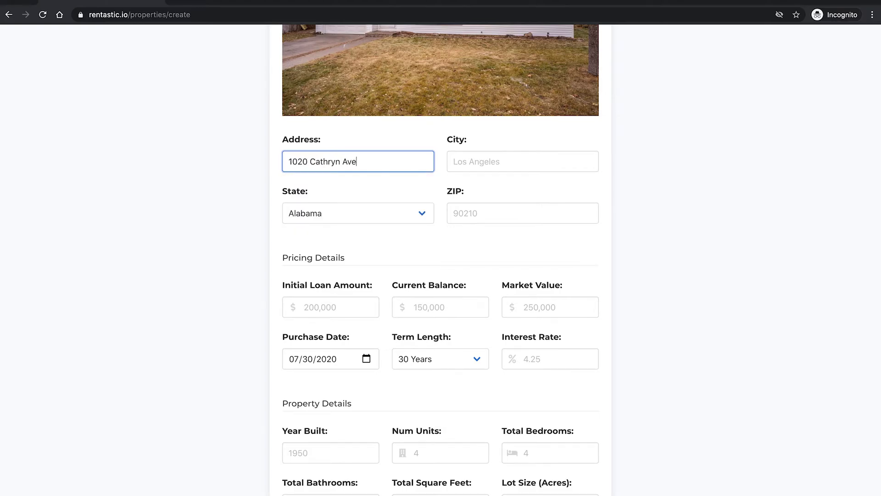
pyautogui.press('Tab')
pyautogui.write('Idaho Falls')
pyautogui.click(340, 214)
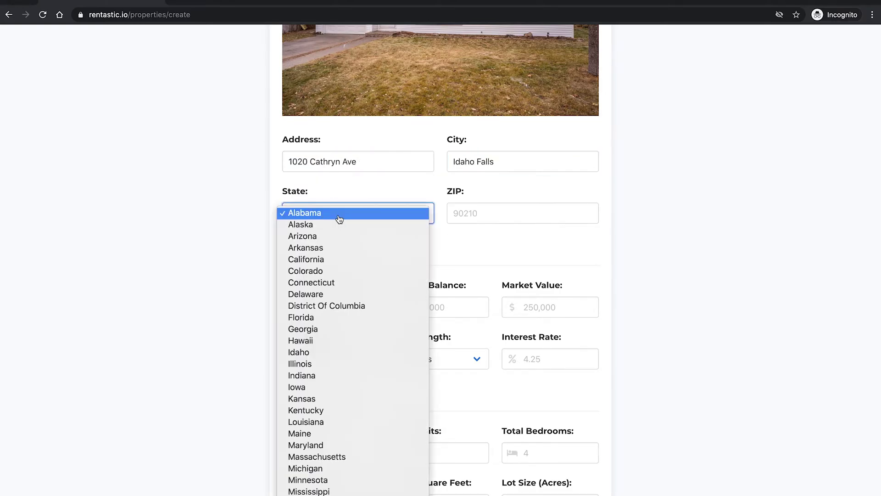
pyautogui.scroll(-1, 323, 404)
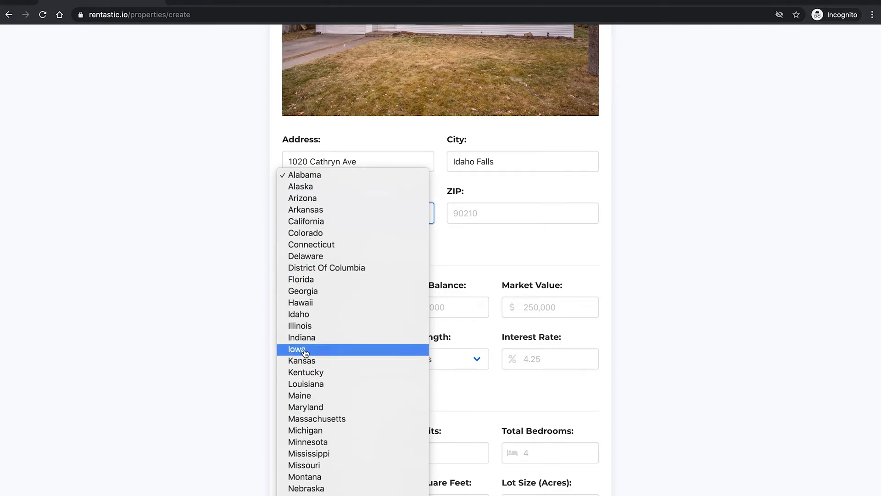
pyautogui.click(296, 315)
pyautogui.click(496, 213)
pyautogui.write('83404')
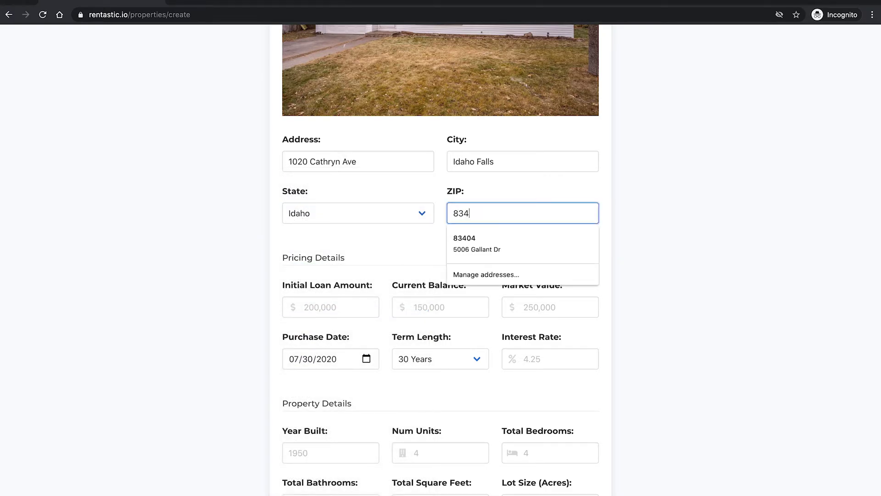
# - Let the Zillow pricing and property details autofill, then save the property
pyautogui.click(179, 220)
pyautogui.scroll(-2, 179, 221)
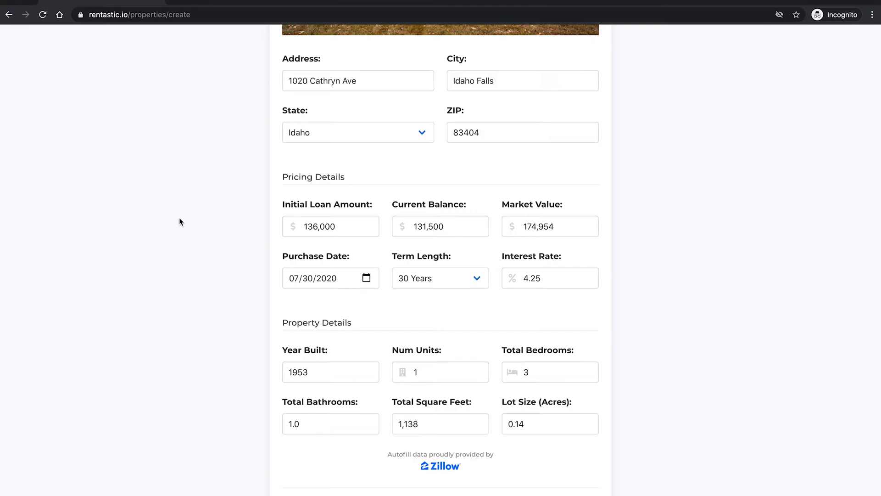
pyautogui.scroll(-3, 180, 221)
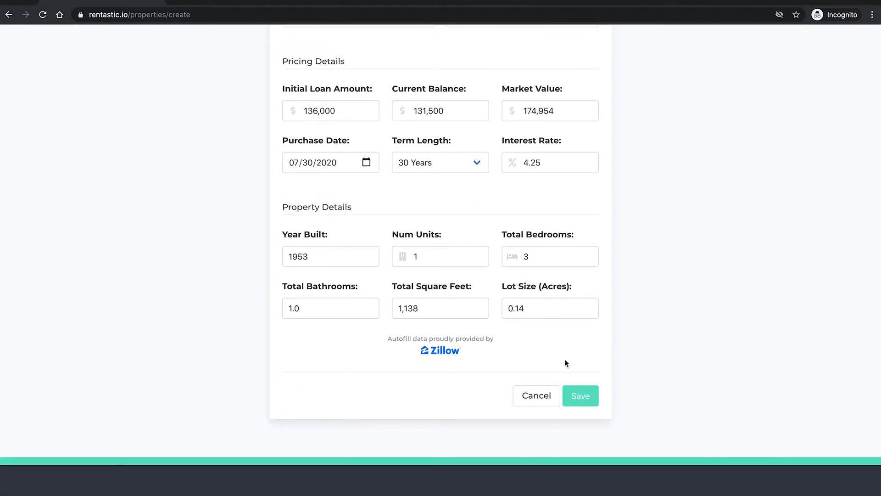
pyautogui.click(582, 398)
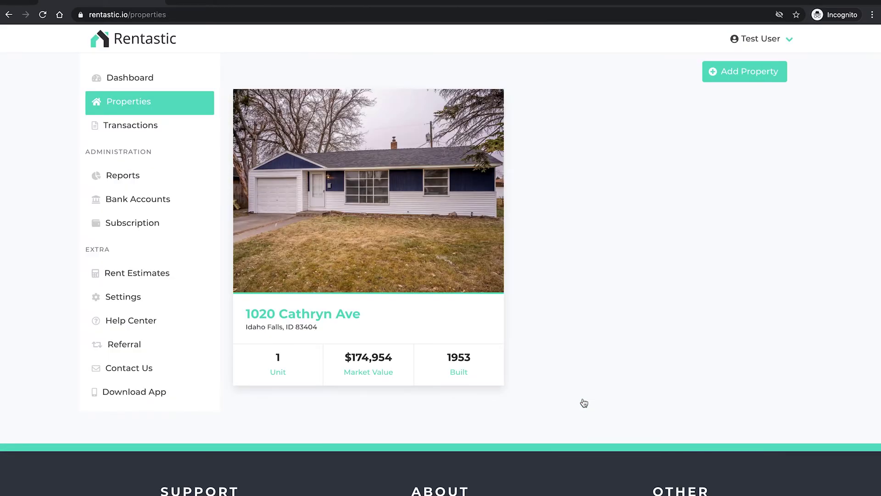
pyautogui.click(360, 230)
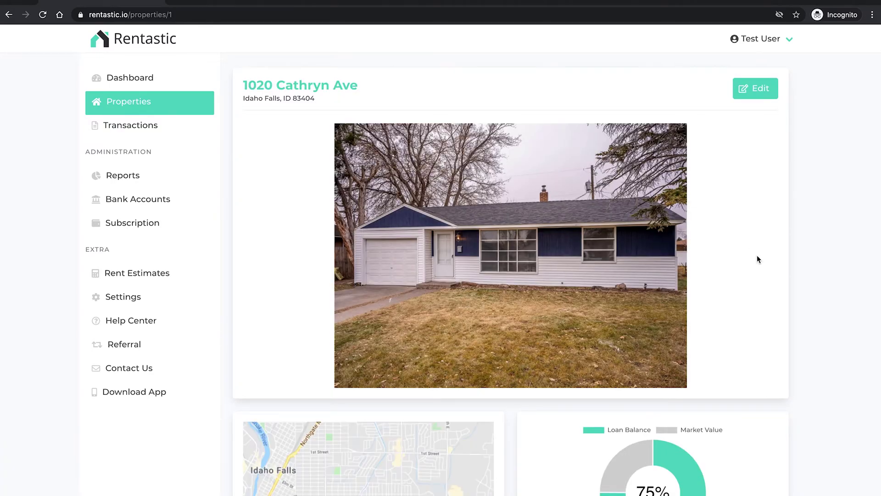
pyautogui.scroll(-7, 757, 260)
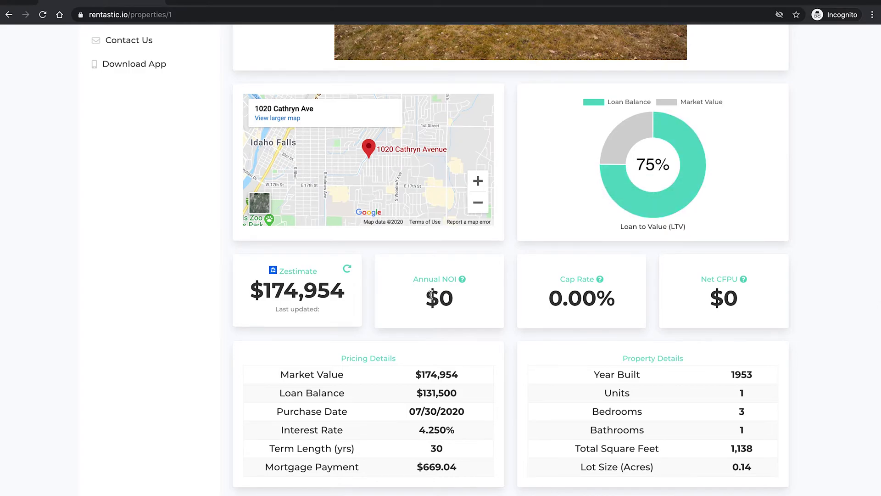
pyautogui.scroll(-2, 431, 296)
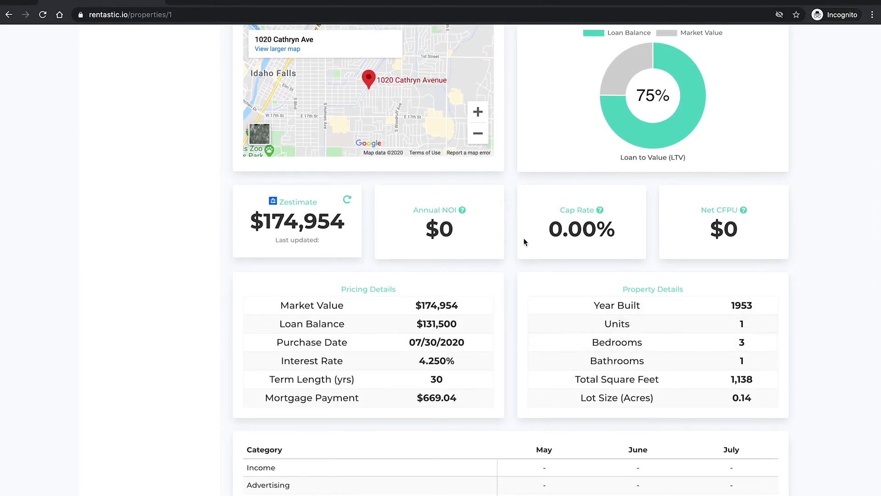
pyautogui.scroll(-2, 584, 269)
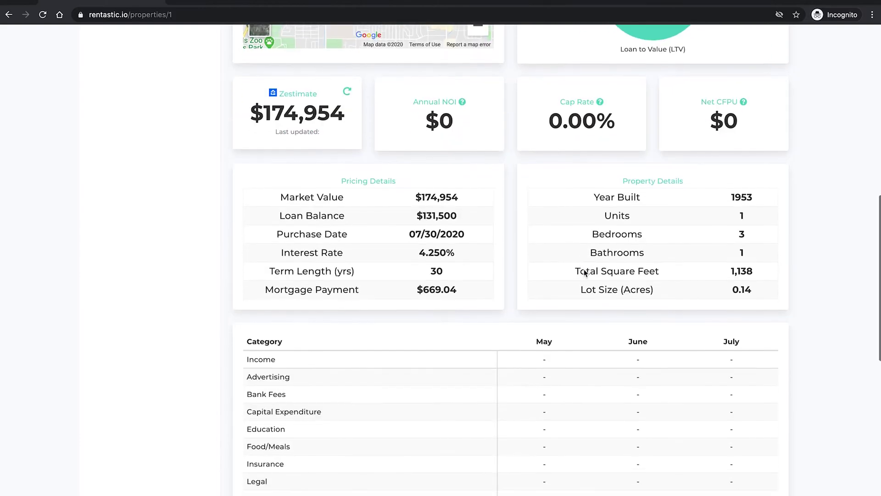
pyautogui.scroll(-3, 585, 272)
pyautogui.scroll(5, 584, 271)
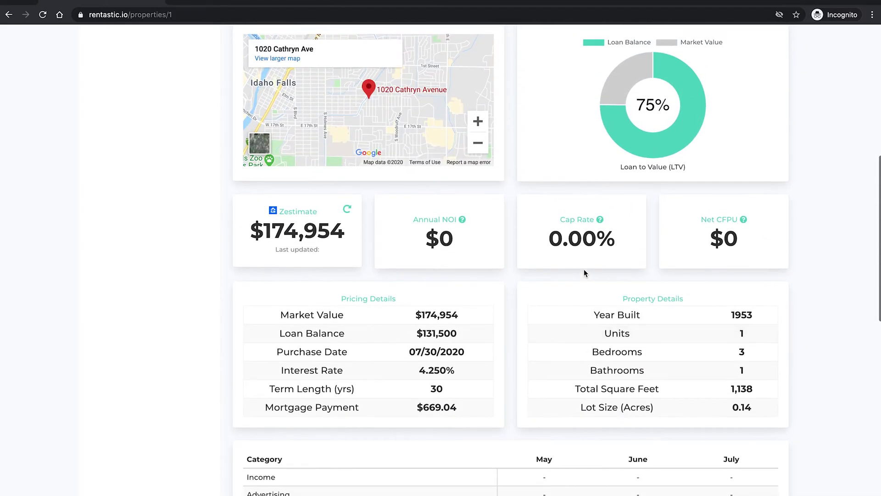
pyautogui.moveTo(415, 239); pyautogui.dragTo(459, 241)
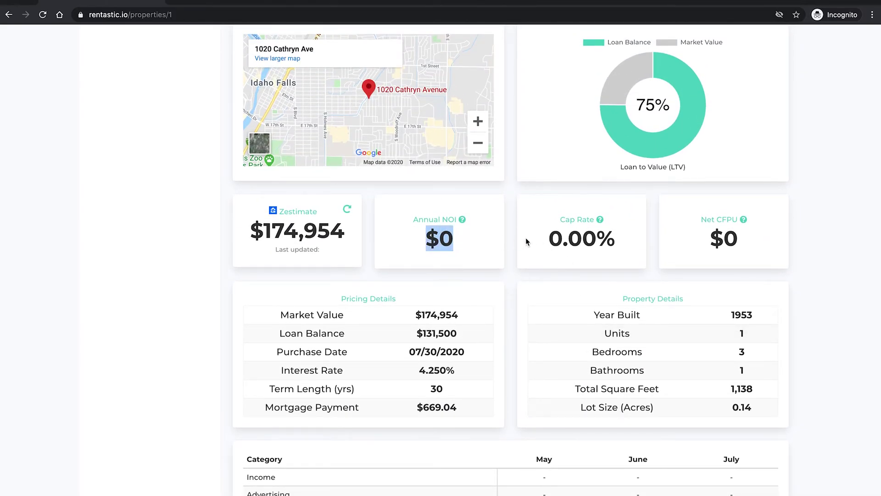
pyautogui.moveTo(532, 239); pyautogui.dragTo(617, 238)
pyautogui.click(630, 241)
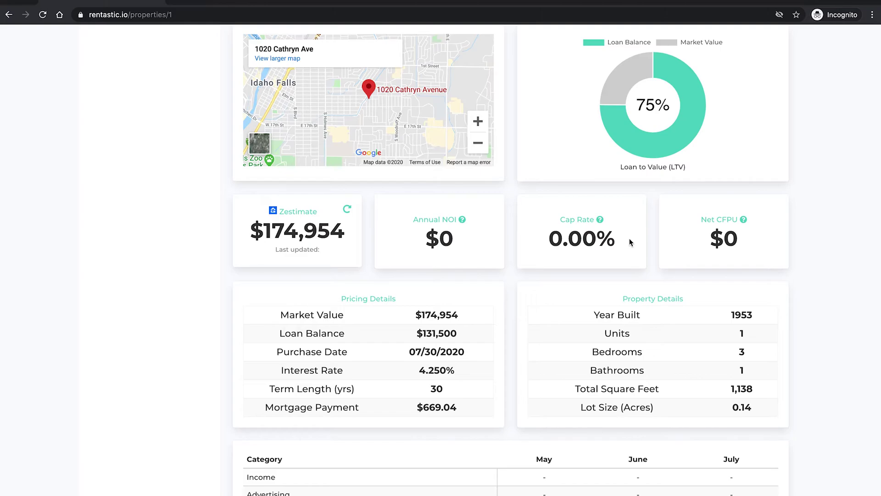
pyautogui.scroll(-5, 629, 238)
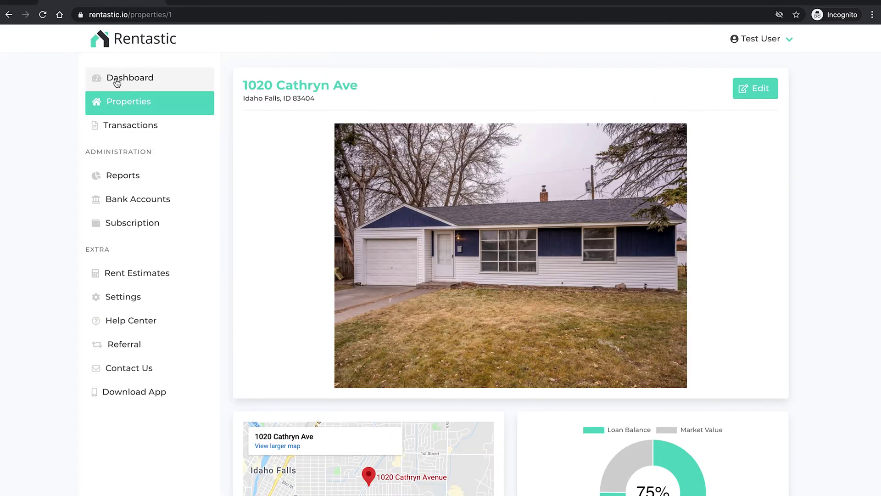
# - Go from the dashboard's getting-started steps to Bank Accounts and start linking a bank account
pyautogui.click(116, 82)
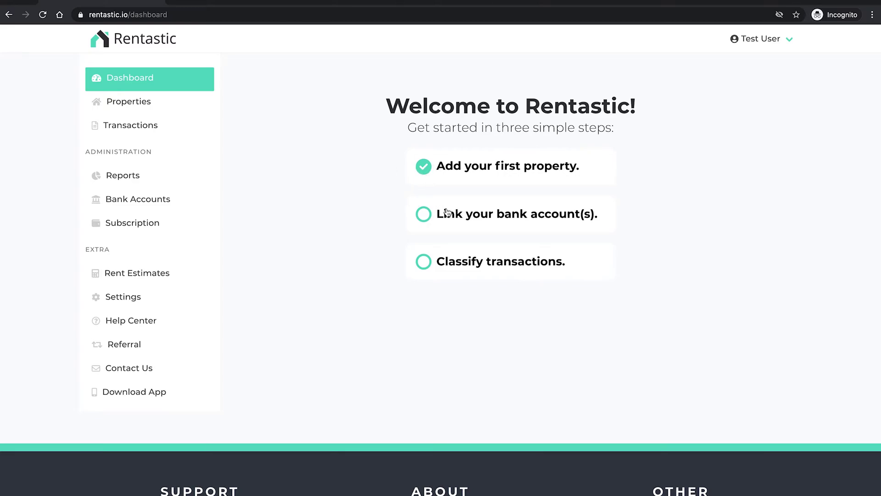
pyautogui.click(464, 219)
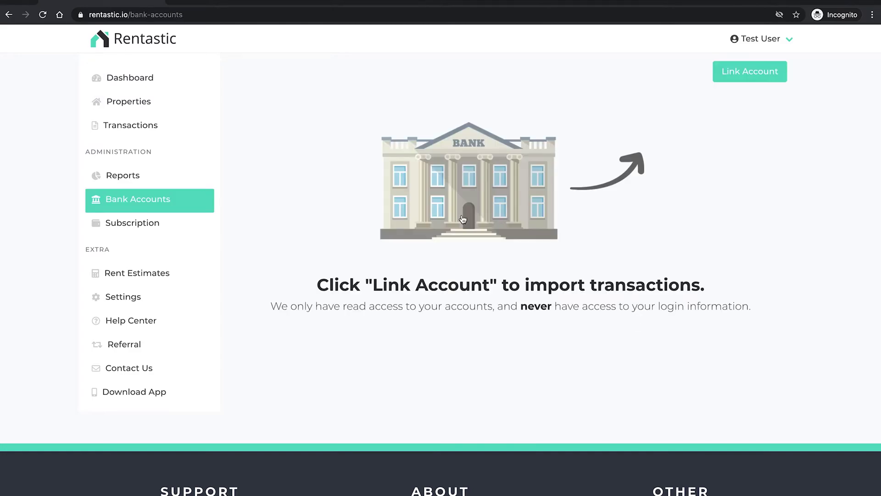
pyautogui.click(753, 74)
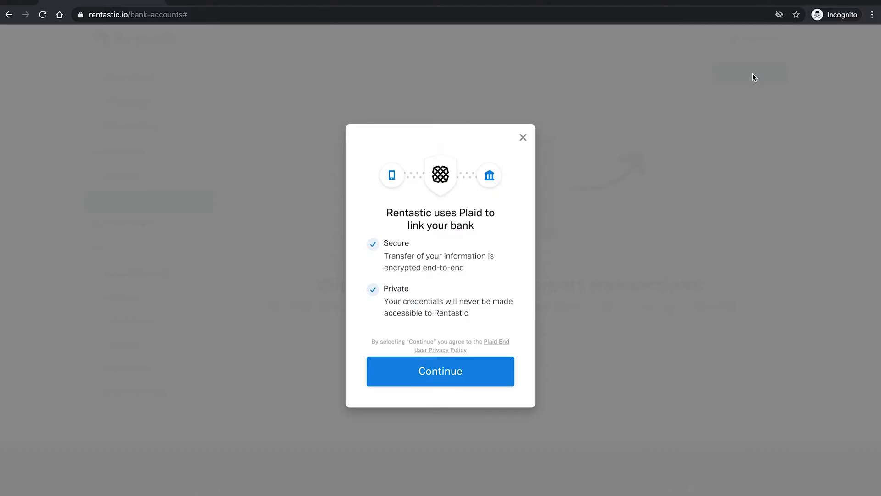
# - Search 'mountain' and select Mountain America Credit Union in the Plaid dialog
pyautogui.click(441, 371)
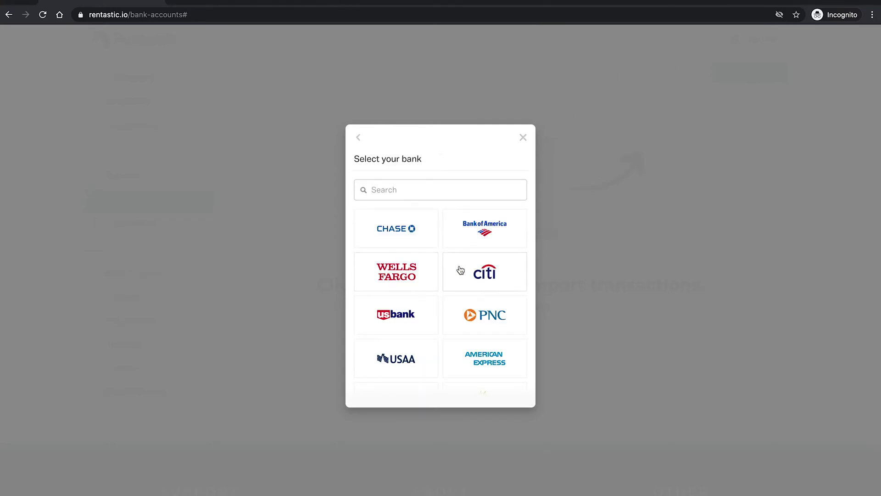
pyautogui.scroll(-5, 459, 269)
pyautogui.scroll(-2, 461, 270)
pyautogui.scroll(5, 460, 270)
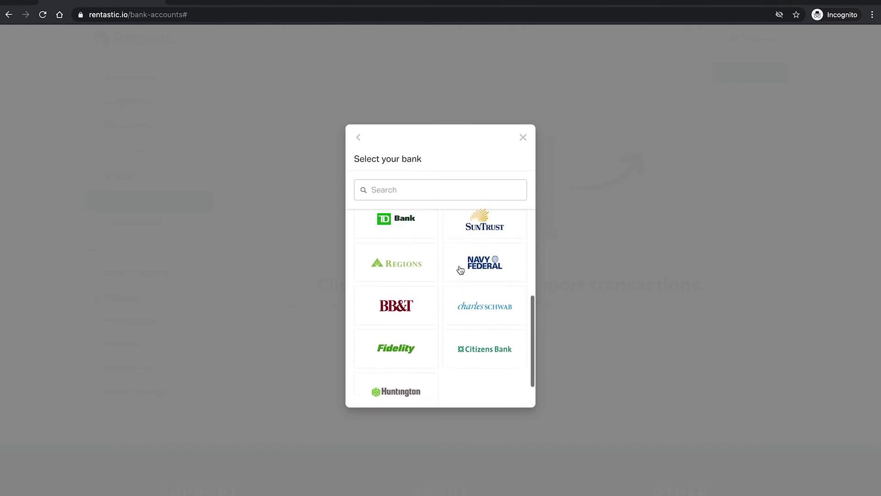
pyautogui.click(435, 189)
pyautogui.write('mountain')
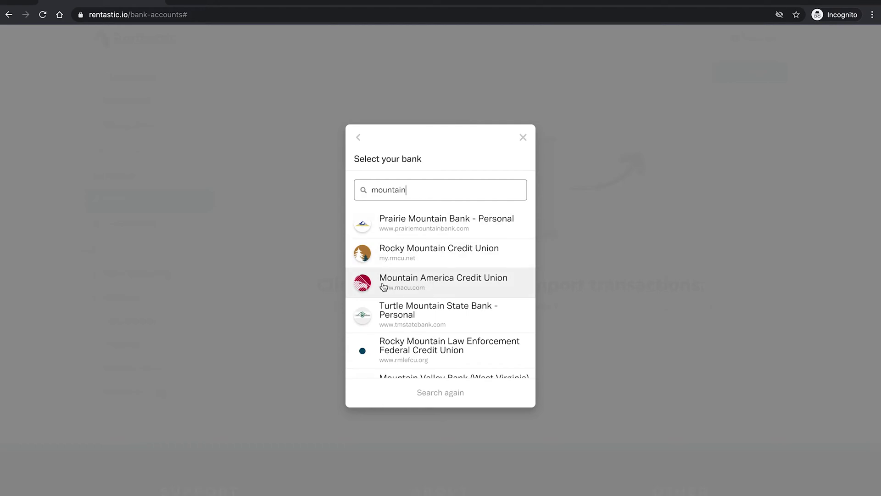
pyautogui.click(444, 289)
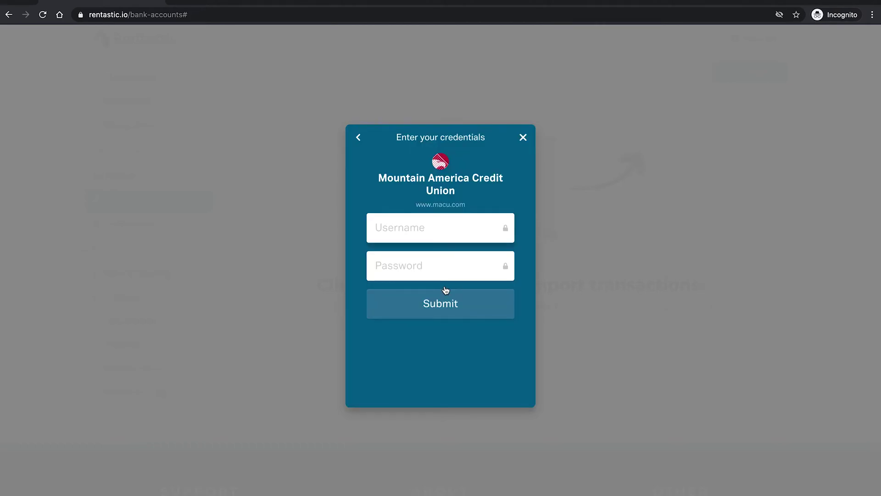
# - Sign in with the bank username and password, then verify with the e-mailed security code
pyautogui.click(397, 233)
pyautogui.write('bloomproperties')
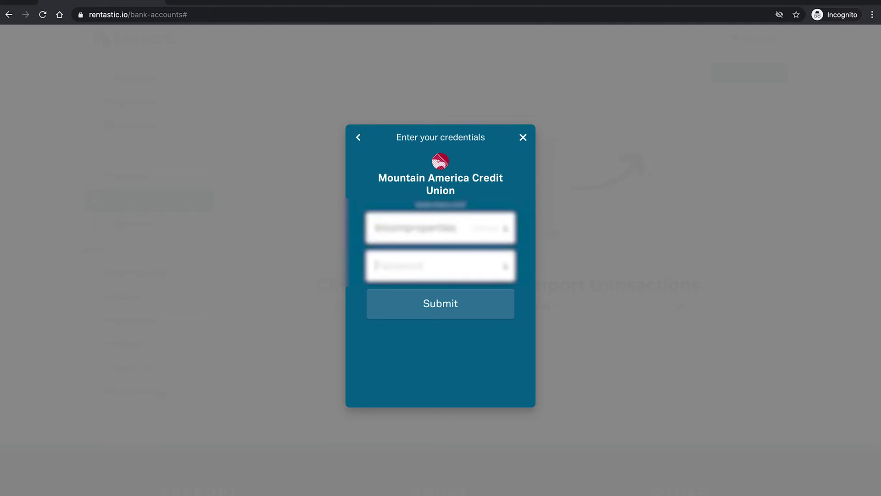
pyautogui.press('Tab')
pyautogui.press('super+v')
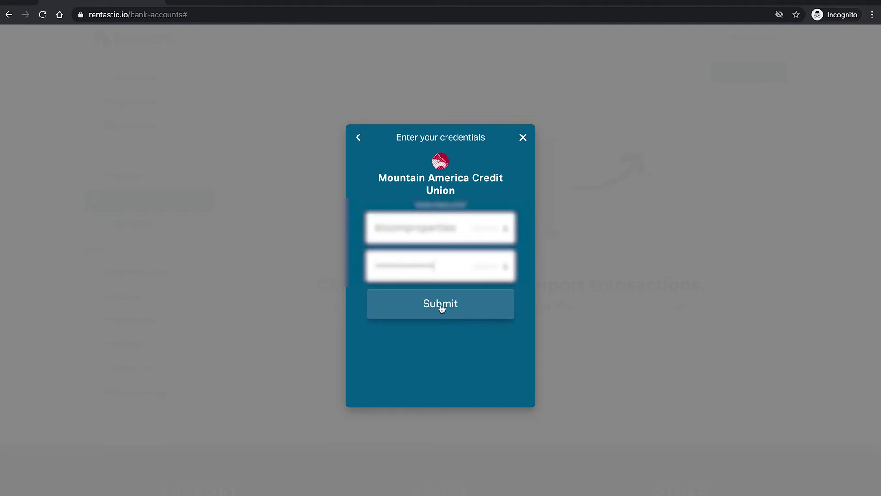
pyautogui.click(441, 307)
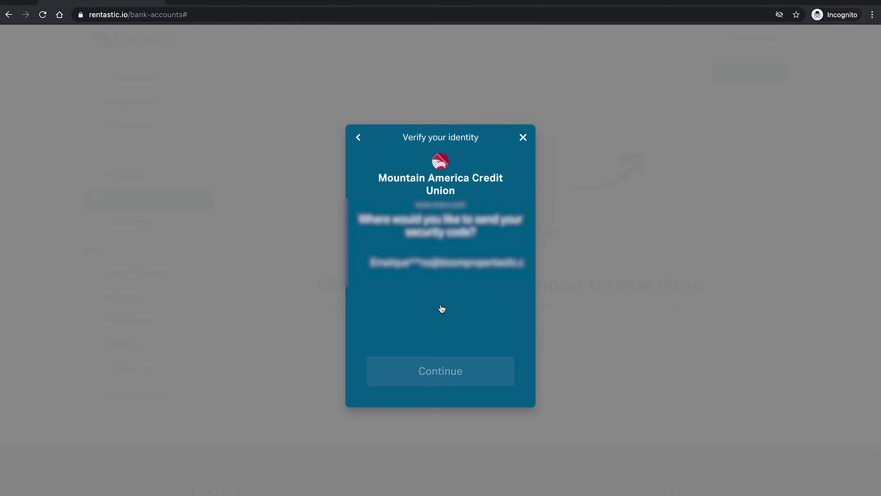
pyautogui.click(409, 265)
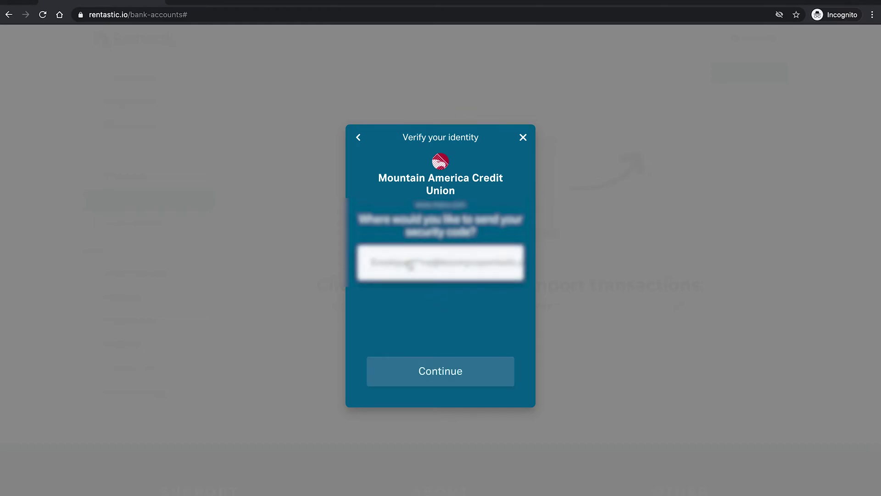
pyautogui.click(441, 373)
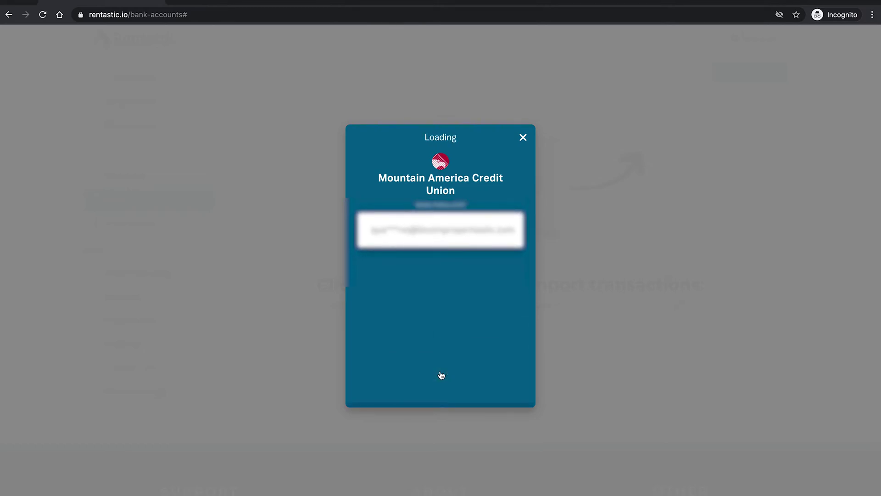
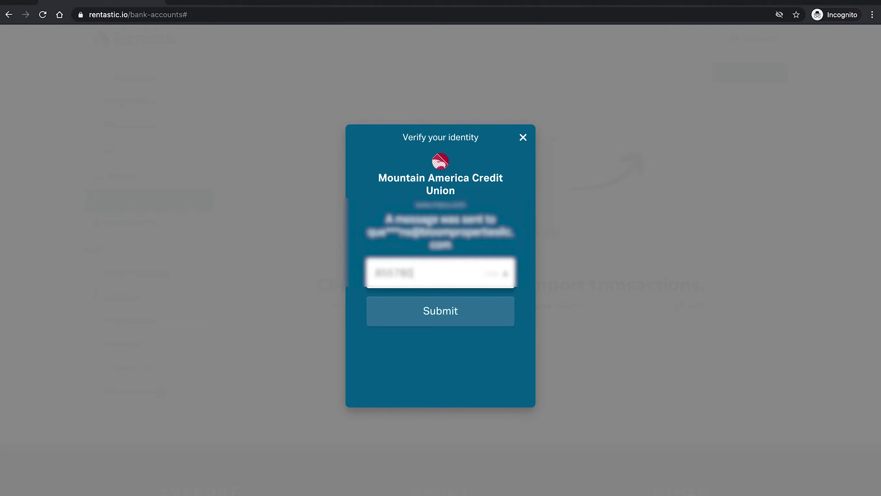
pyautogui.click(453, 317)
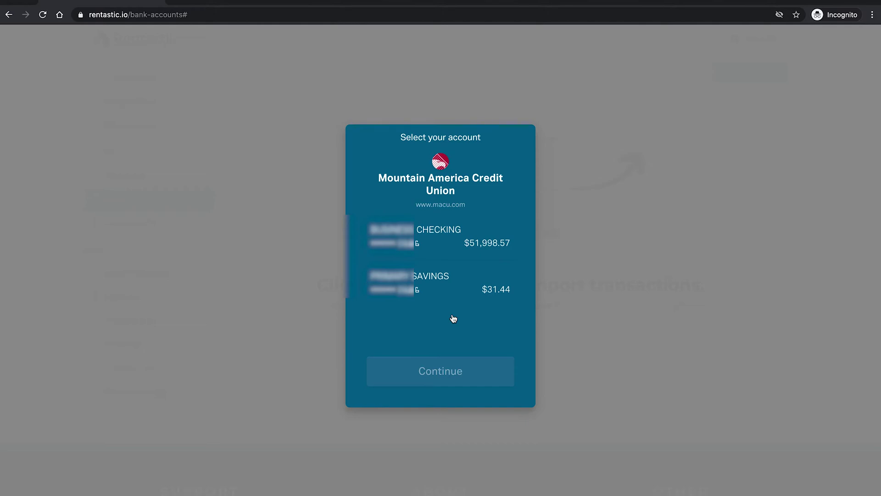
# - Select the CHECKING and SAVINGS accounts and confirm linking both
pyautogui.click(411, 246)
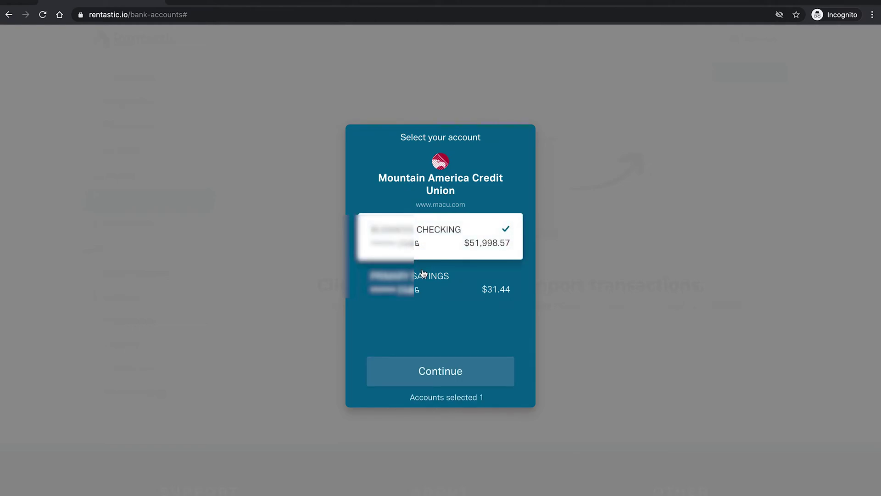
pyautogui.click(430, 289)
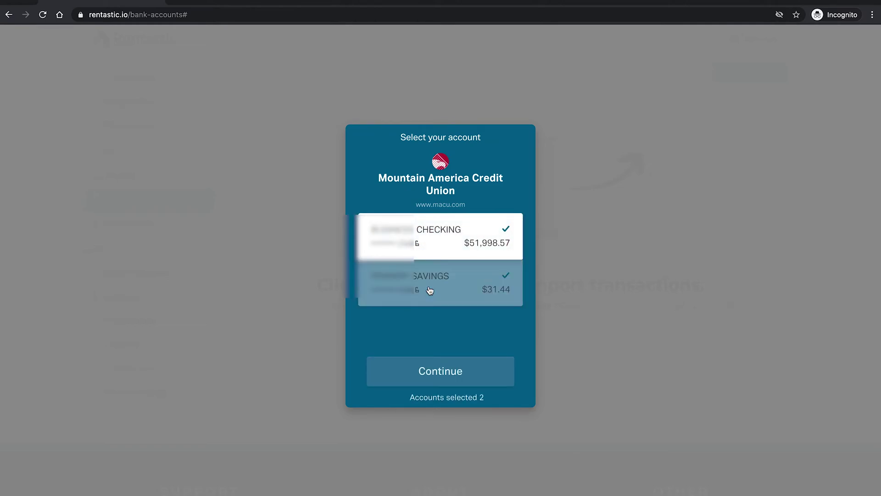
pyautogui.click(448, 378)
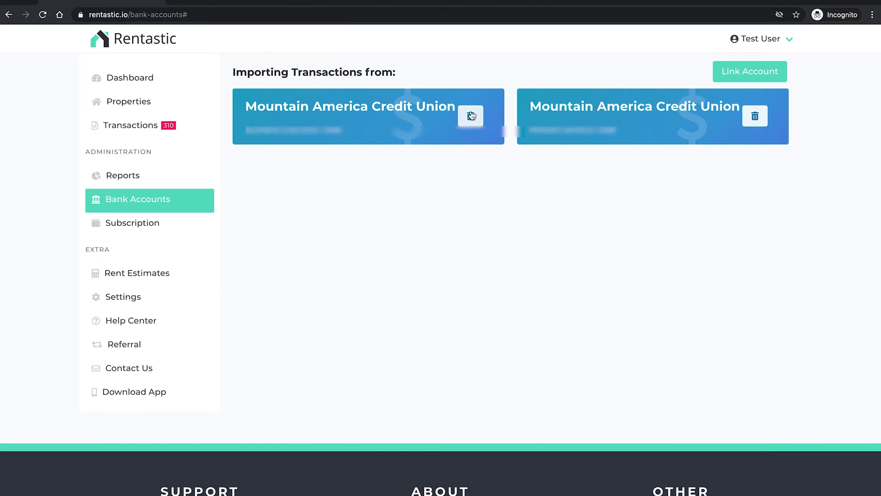
# - Check the importing-transactions status, then go to the Transactions list
pyautogui.moveTo(393, 72); pyautogui.dragTo(290, 71)
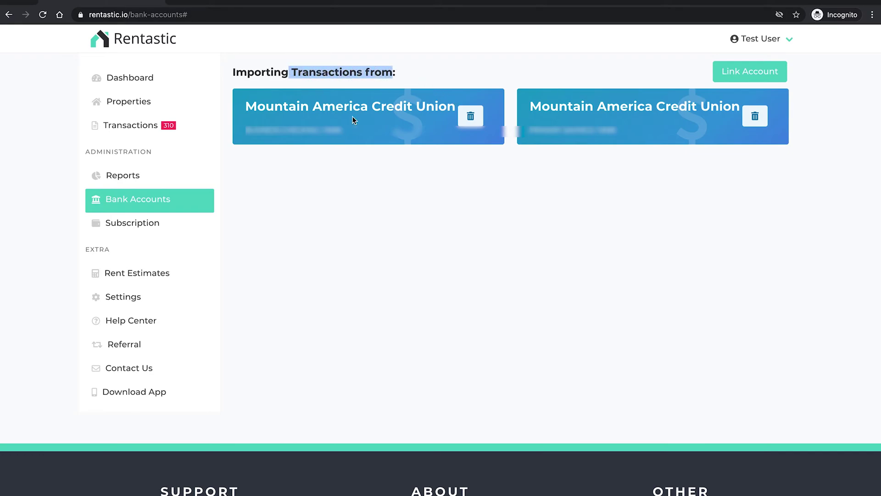
pyautogui.click(451, 206)
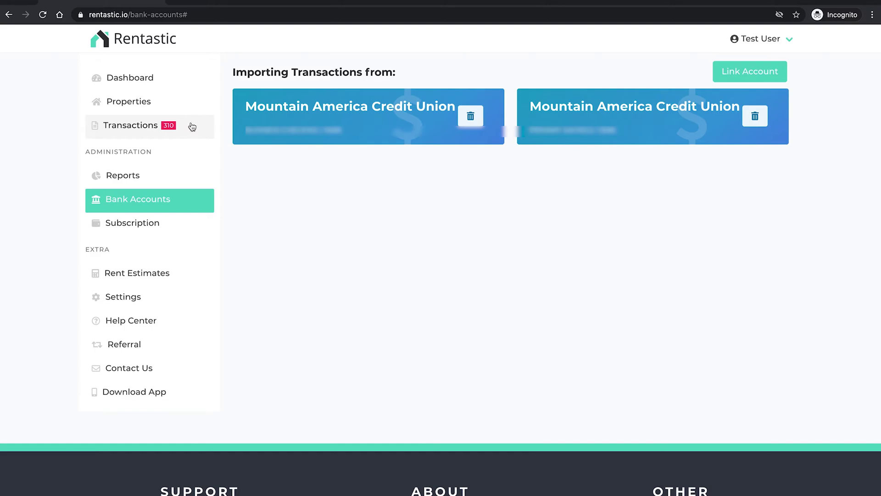
pyautogui.click(121, 128)
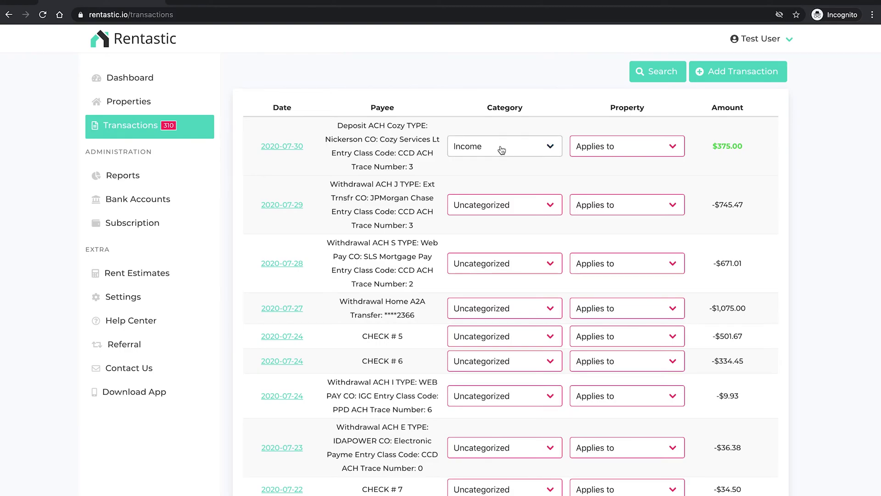
pyautogui.click(637, 148)
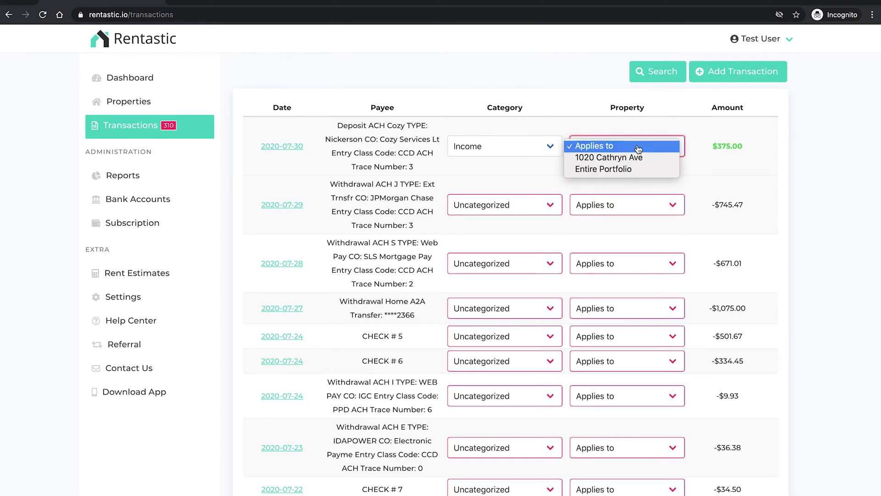
pyautogui.click(612, 159)
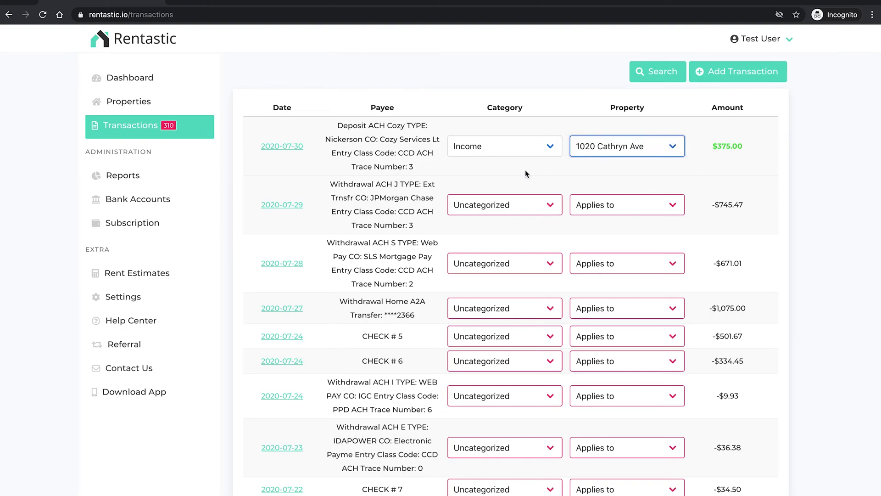
pyautogui.scroll(-1, 514, 174)
pyautogui.scroll(-1, 514, 175)
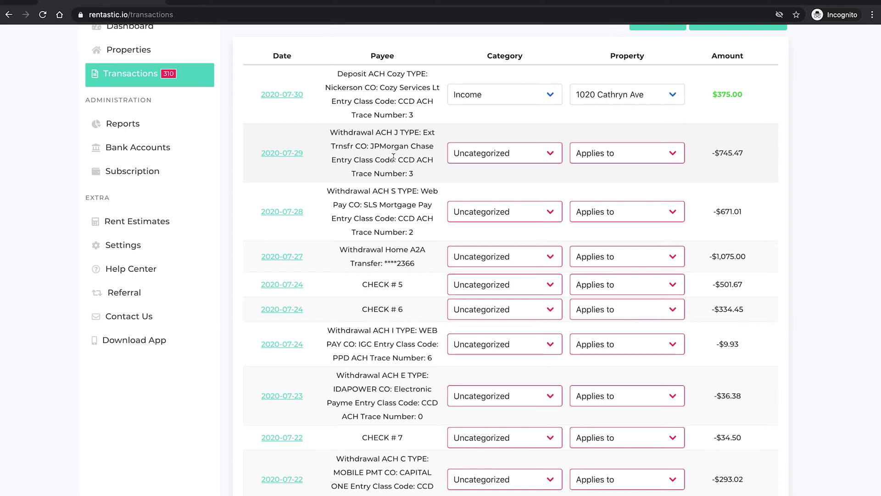
pyautogui.click(480, 155)
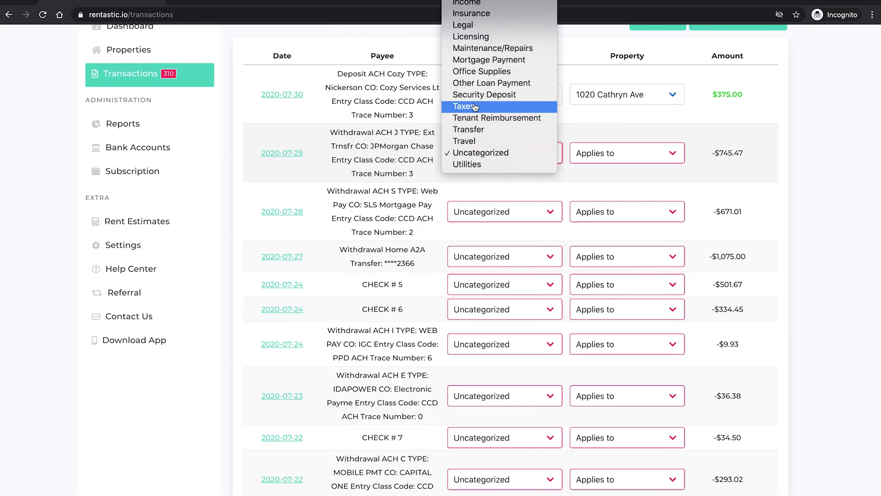
pyautogui.click(481, 62)
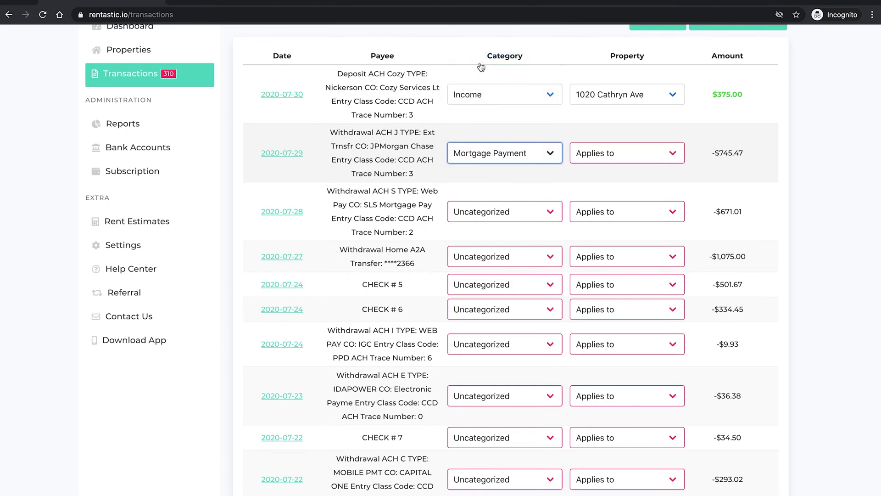
pyautogui.click(633, 153)
pyautogui.click(636, 165)
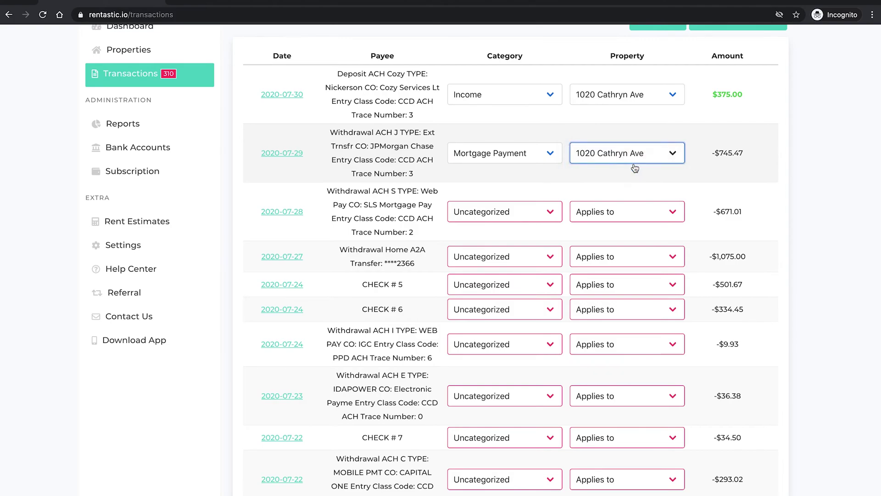
pyautogui.scroll(-2, 407, 209)
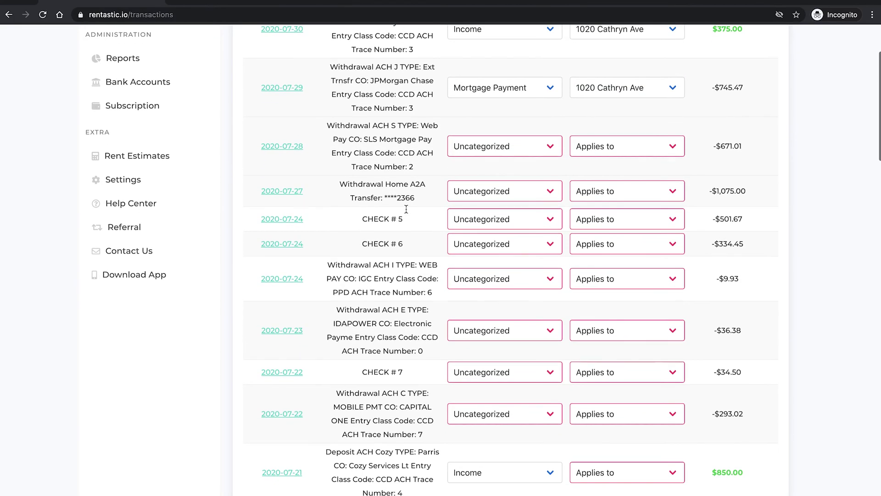
# - Set the 2020-07-27 Home A2A withdrawal to Transfer for the Entire Portfolio
pyautogui.scroll(1, 409, 211)
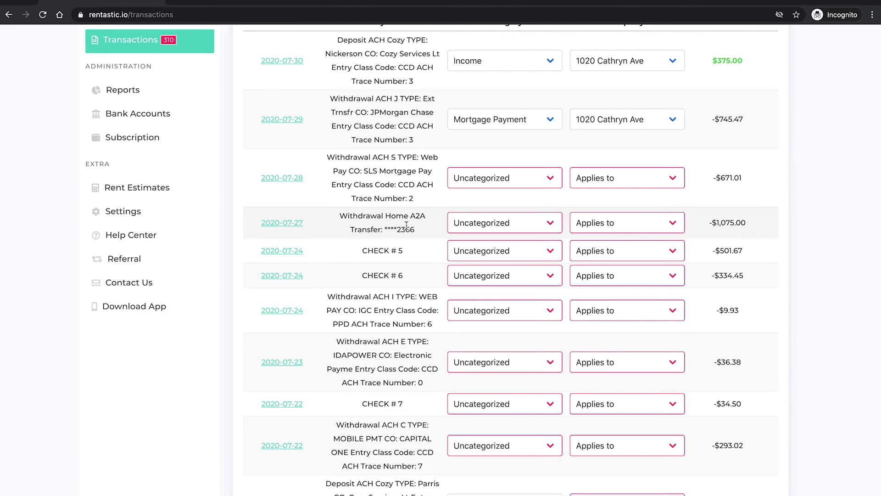
pyautogui.click(473, 224)
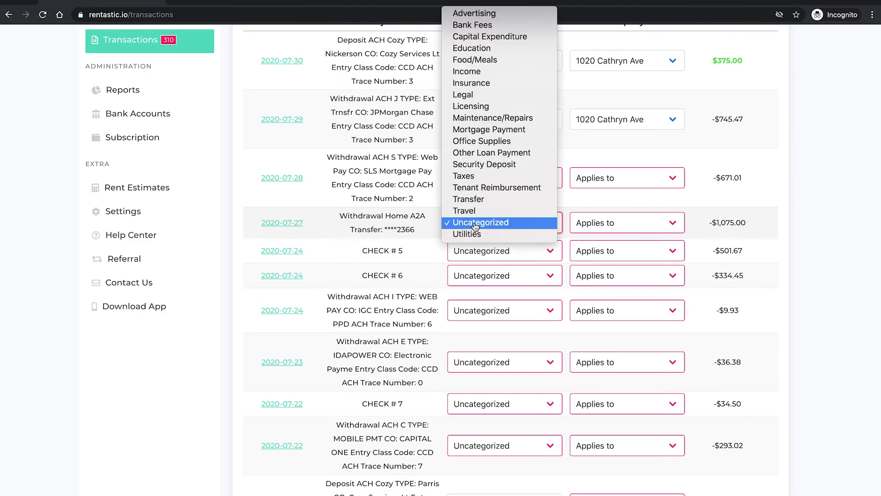
pyautogui.click(472, 199)
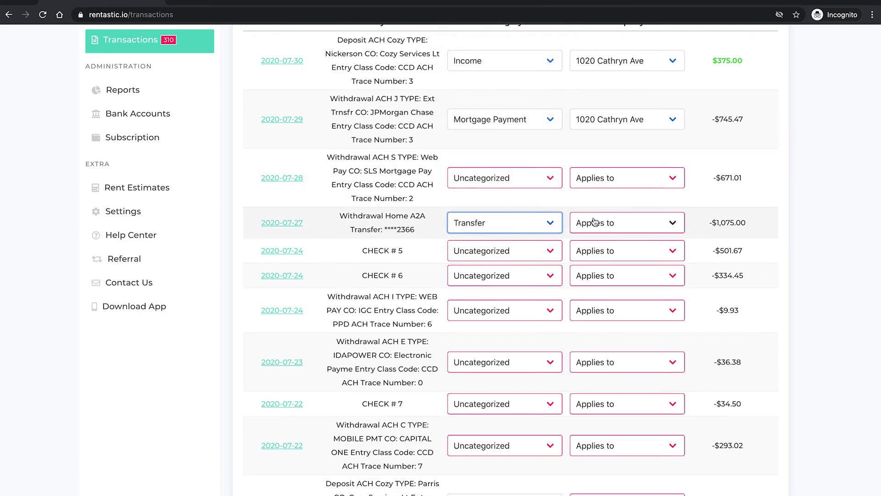
pyautogui.click(610, 226)
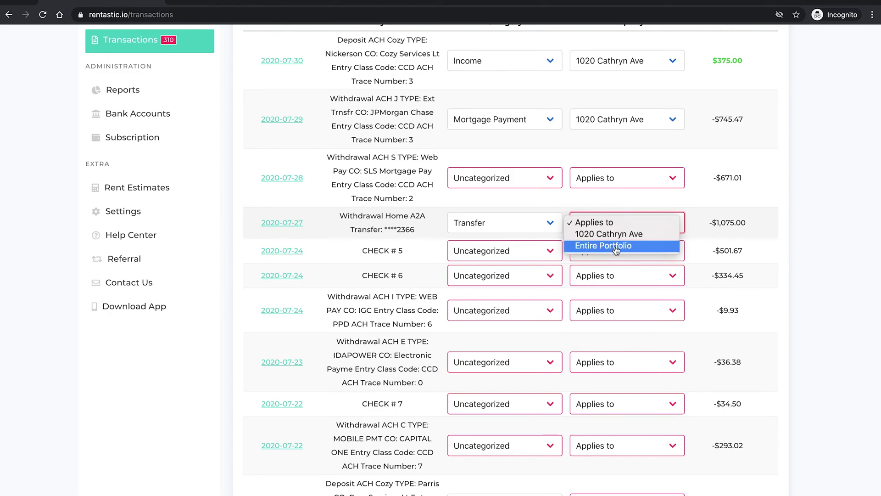
pyautogui.click(616, 250)
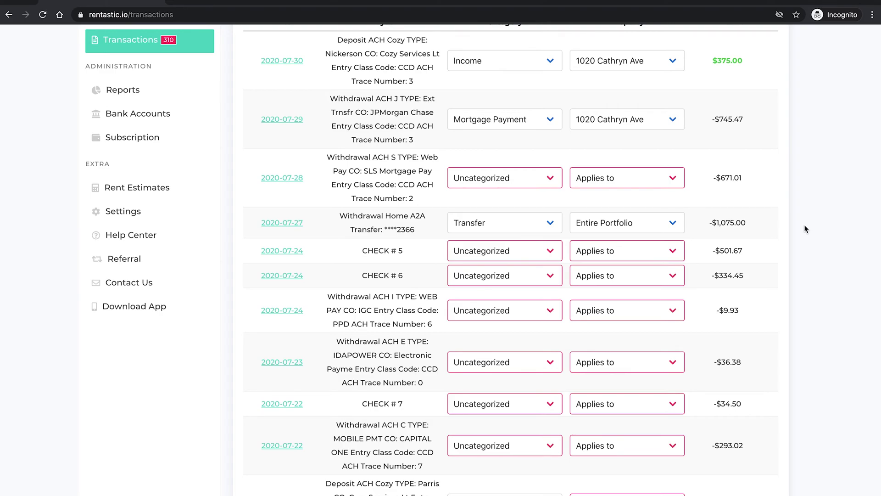
# - Set CHECK # 5 to Office Supplies for the Entire Portfolio
pyautogui.click(499, 253)
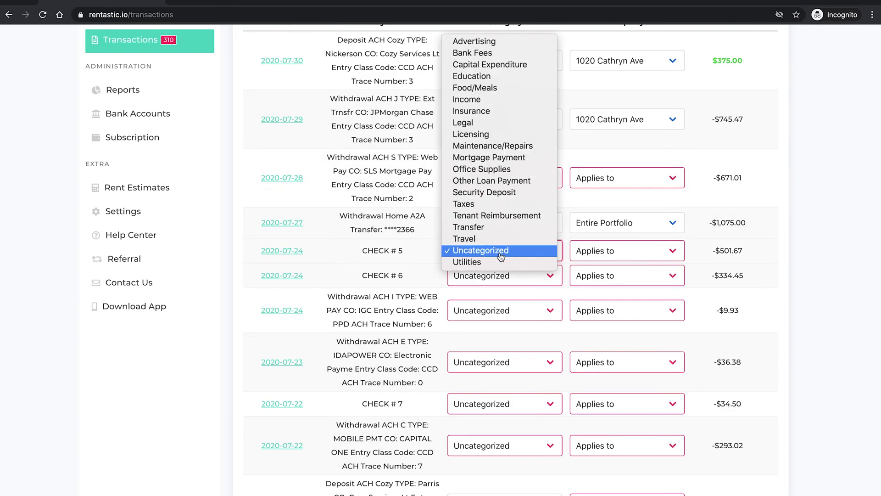
pyautogui.click(455, 170)
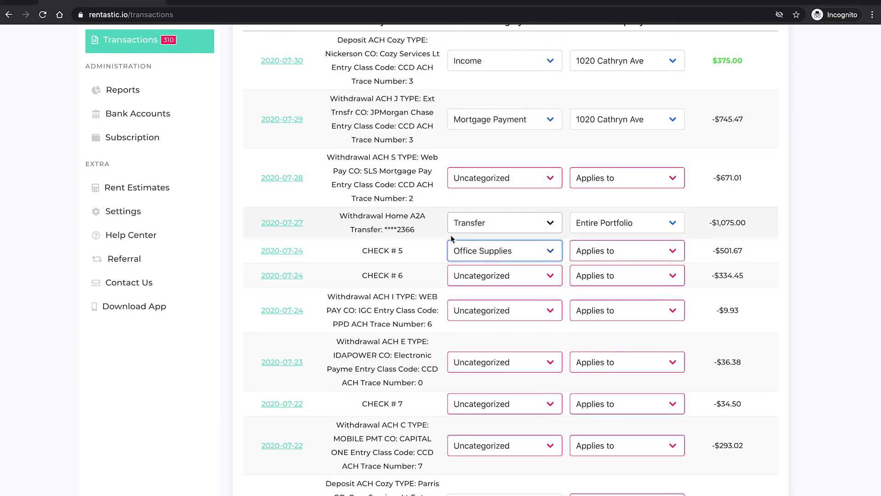
pyautogui.click(431, 257)
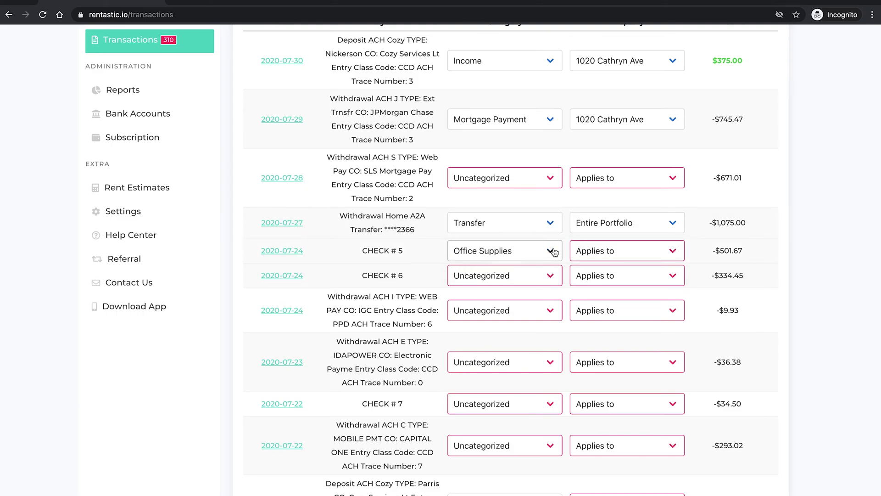
pyautogui.click(640, 255)
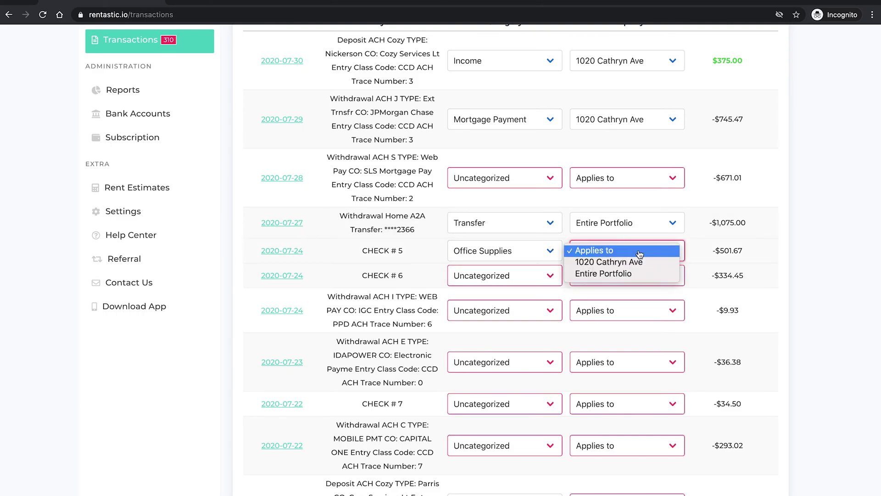
pyautogui.click(595, 274)
pyautogui.scroll(1, 842, 258)
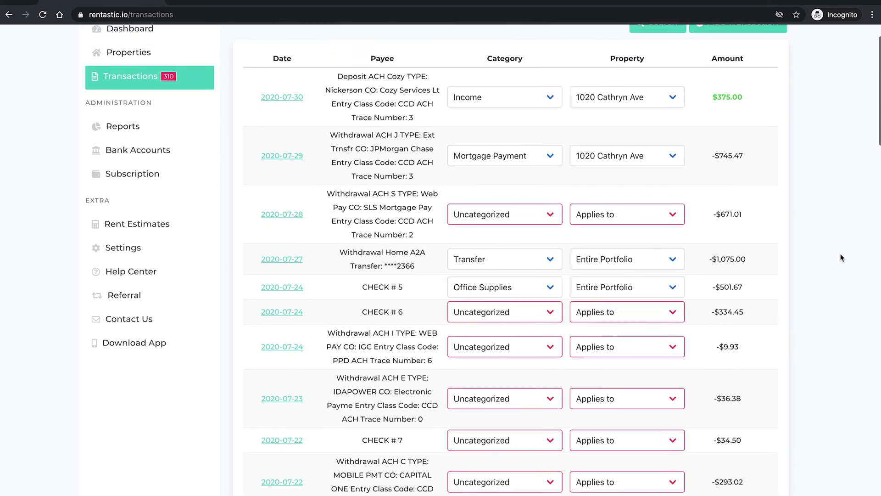
pyautogui.scroll(1, 842, 258)
pyautogui.click(130, 104)
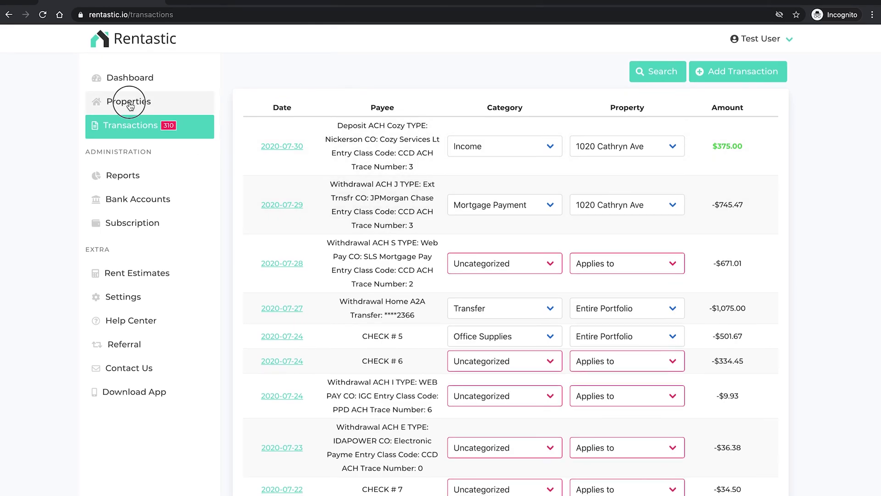
pyautogui.click(349, 198)
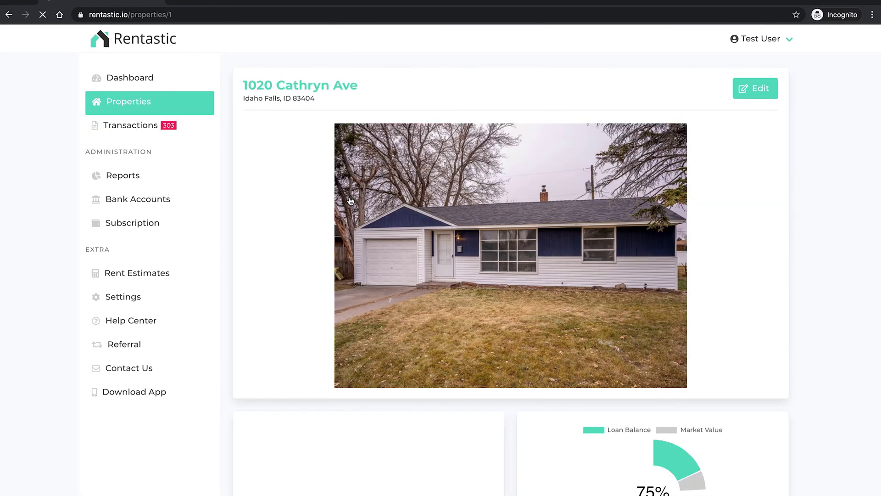
pyautogui.scroll(-5, 828, 302)
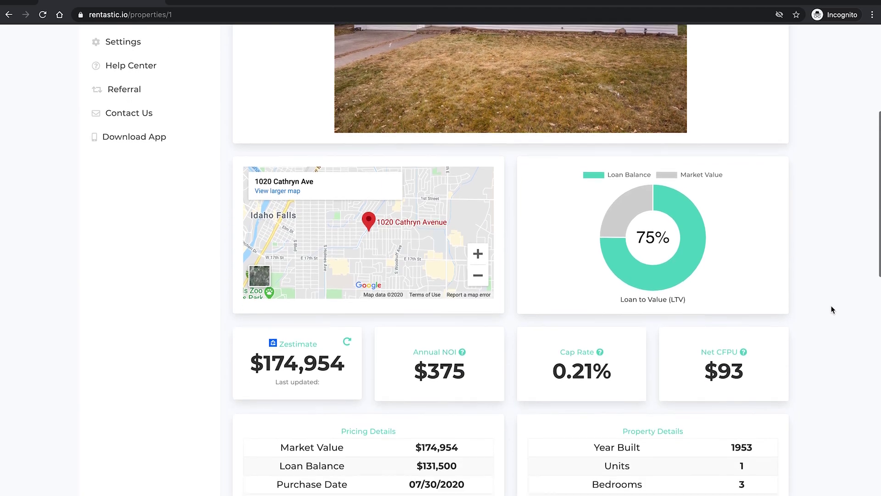
pyautogui.scroll(-3, 830, 309)
pyautogui.moveTo(614, 250); pyautogui.dragTo(547, 246)
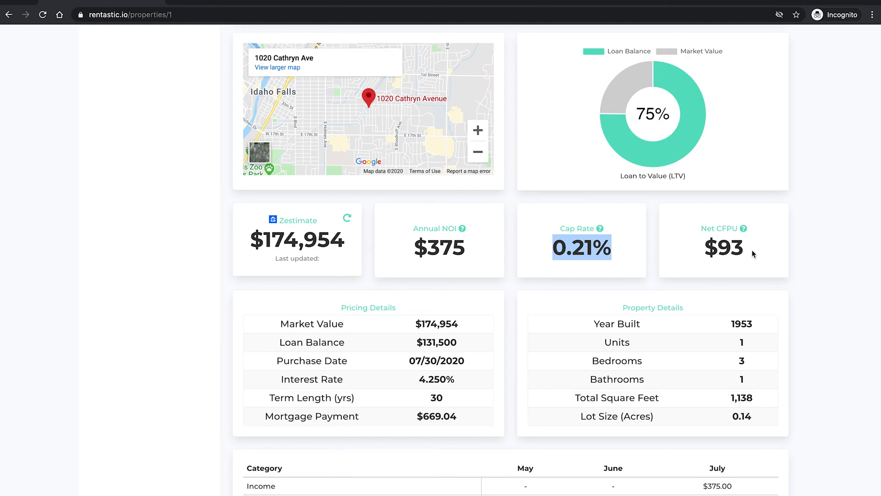
pyautogui.moveTo(474, 247); pyautogui.dragTo(395, 250)
pyautogui.click(368, 252)
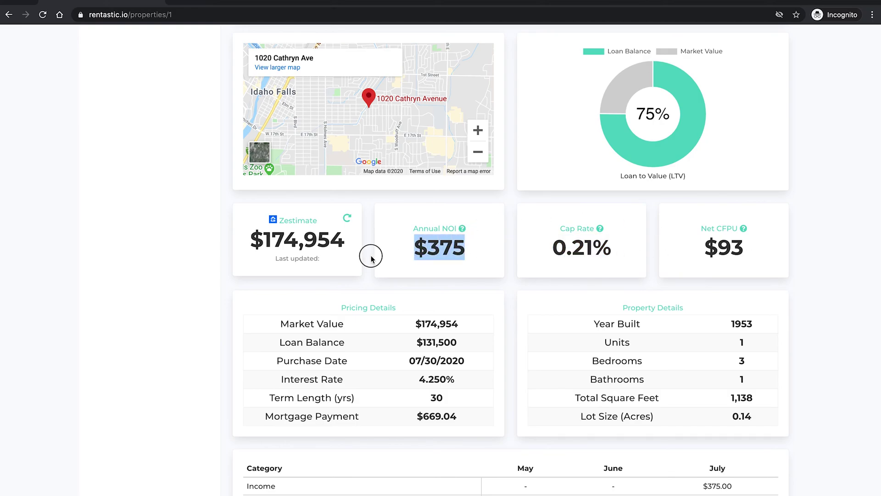
# - Review the July income of $375.00 and mortgage payment of -$745.47 in the monthly table
pyautogui.scroll(-8, 246, 328)
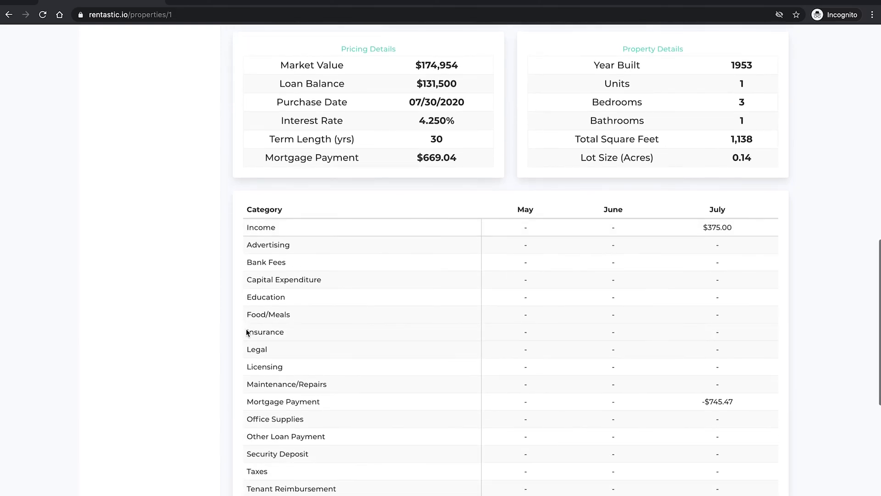
pyautogui.moveTo(692, 138); pyautogui.dragTo(743, 140)
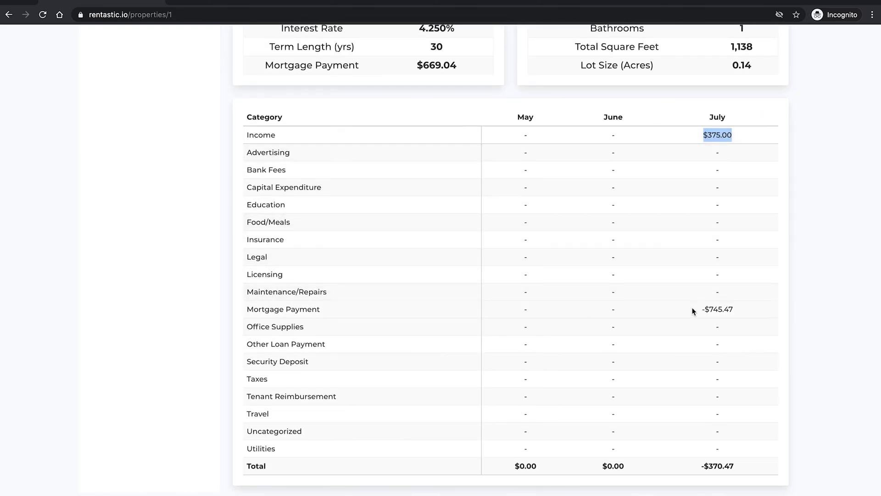
pyautogui.moveTo(693, 311); pyautogui.dragTo(743, 307)
pyautogui.click(751, 312)
pyautogui.scroll(15, 543, 216)
pyautogui.click(128, 79)
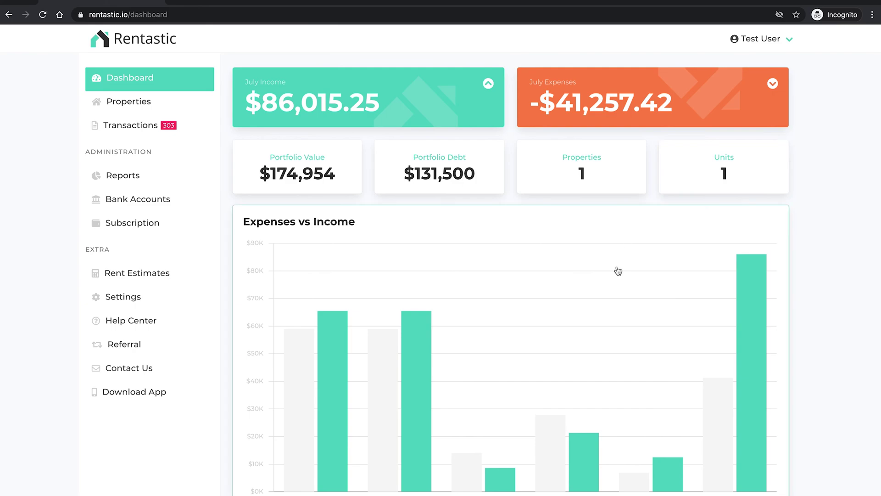
# - Scroll the dashboard to review the Expenses vs Income chart, then return to the $174,954 portfolio summary
pyautogui.scroll(-2, 609, 288)
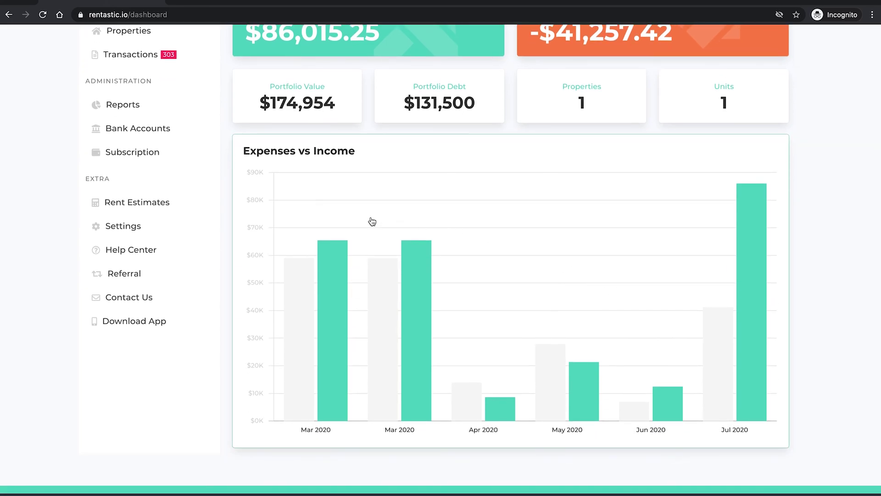
pyautogui.moveTo(339, 246)
pyautogui.scroll(3, 602, 198)
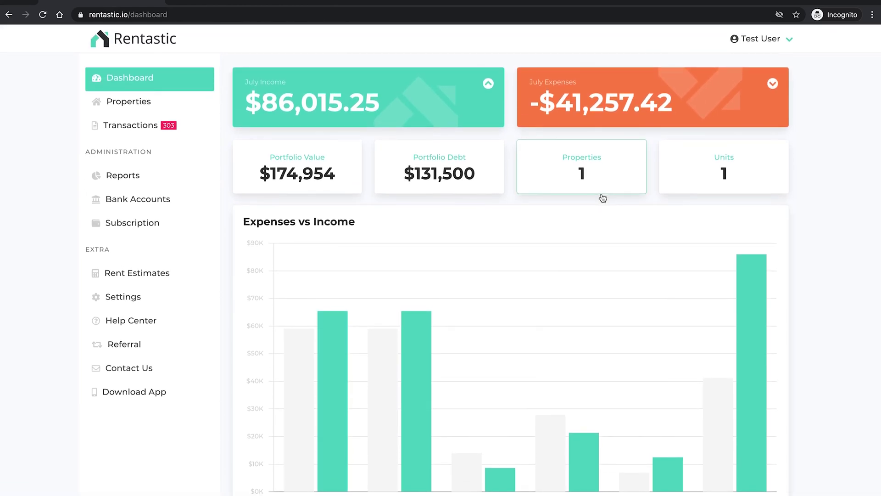